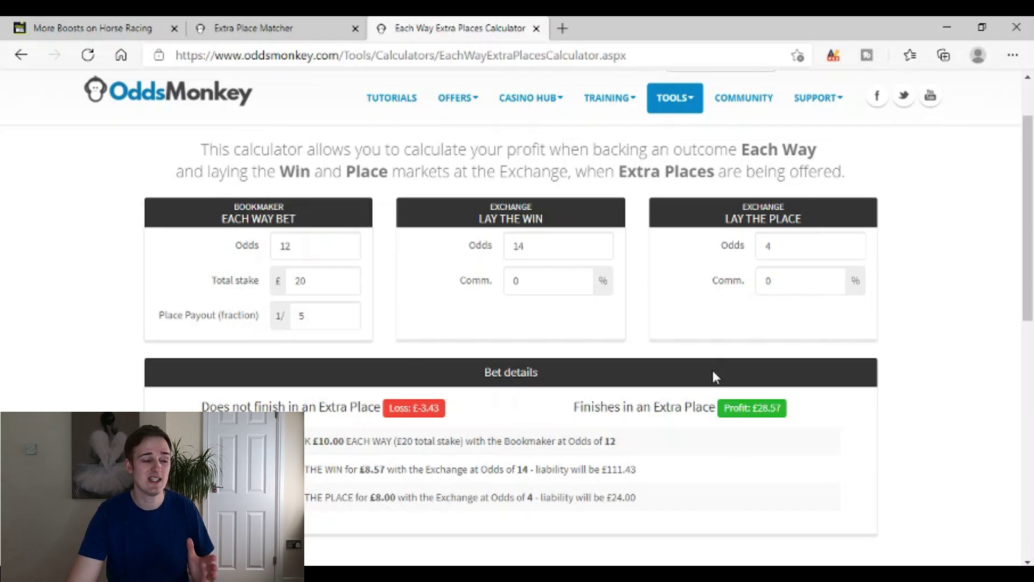
Step: Set the bookmaker odds of the each way bet to 12.5, check the bet details, and return the odds to 12.0
double_click(304, 251)
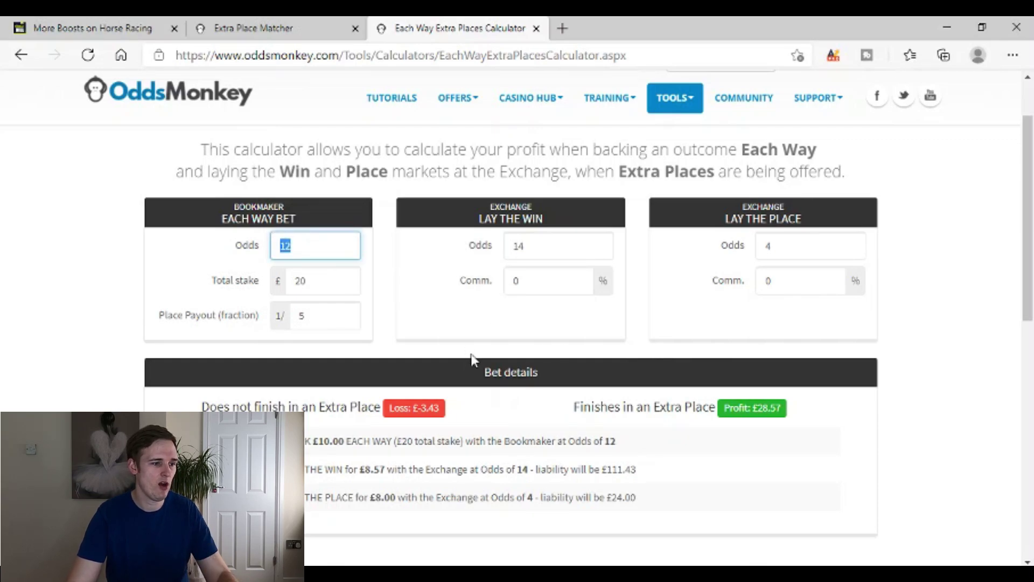
type("12.5")
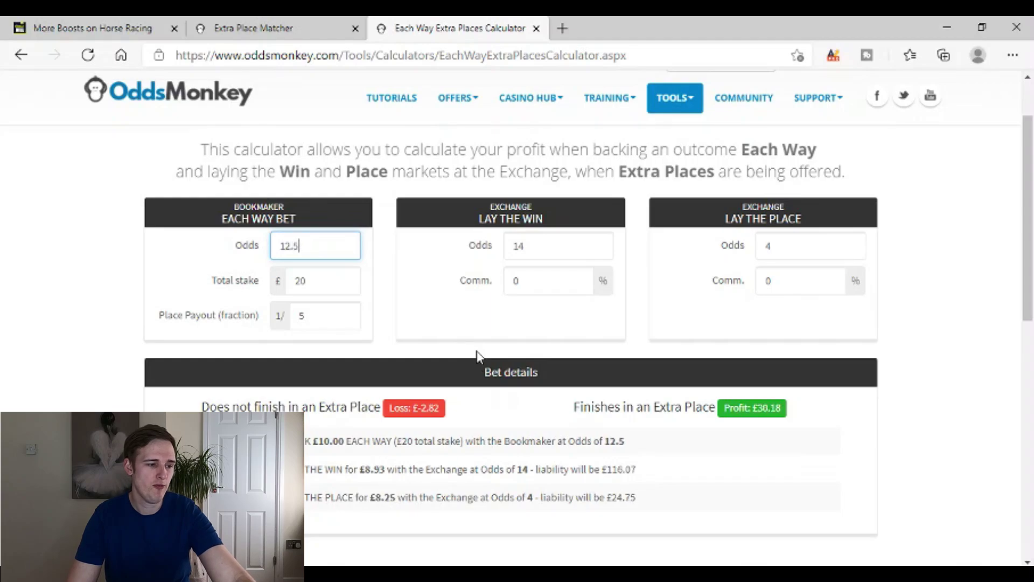
left_click(517, 373)
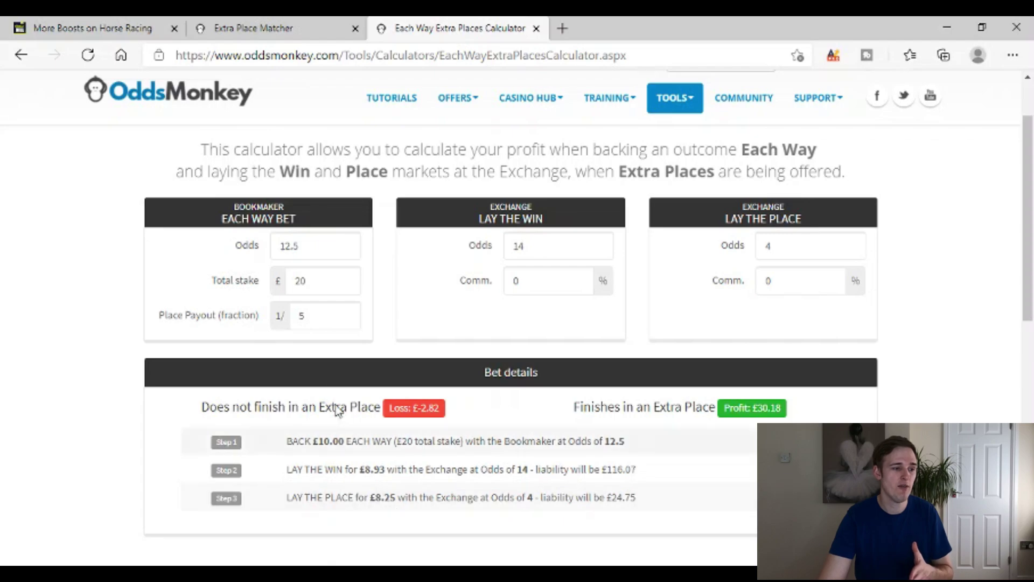
double_click(321, 249)
type("12.0")
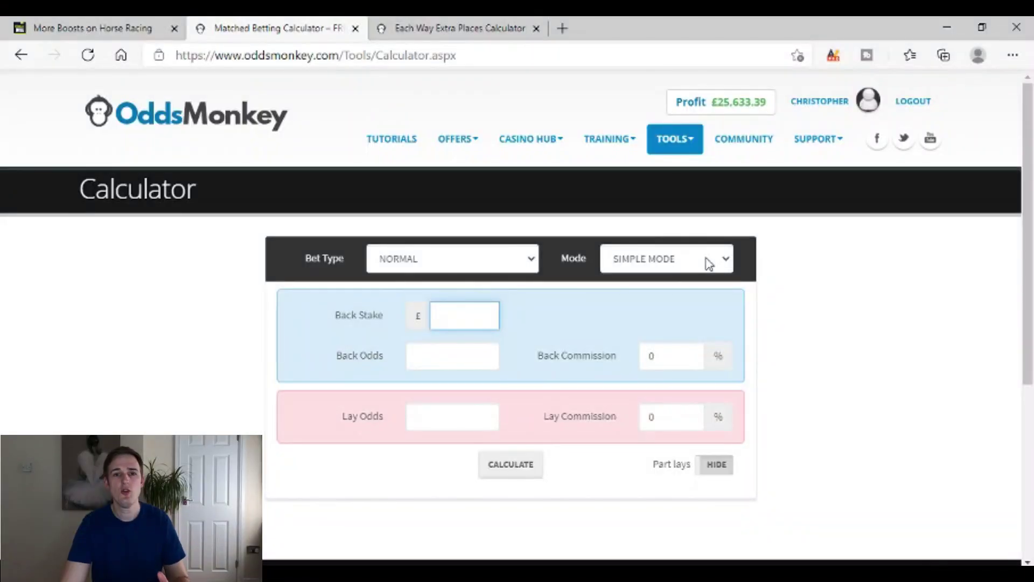
Step: Set the matched betting calculator to Advanced Mode with a back stake of £10, back odds of 10 and lay odds of 10.1
left_click(701, 265)
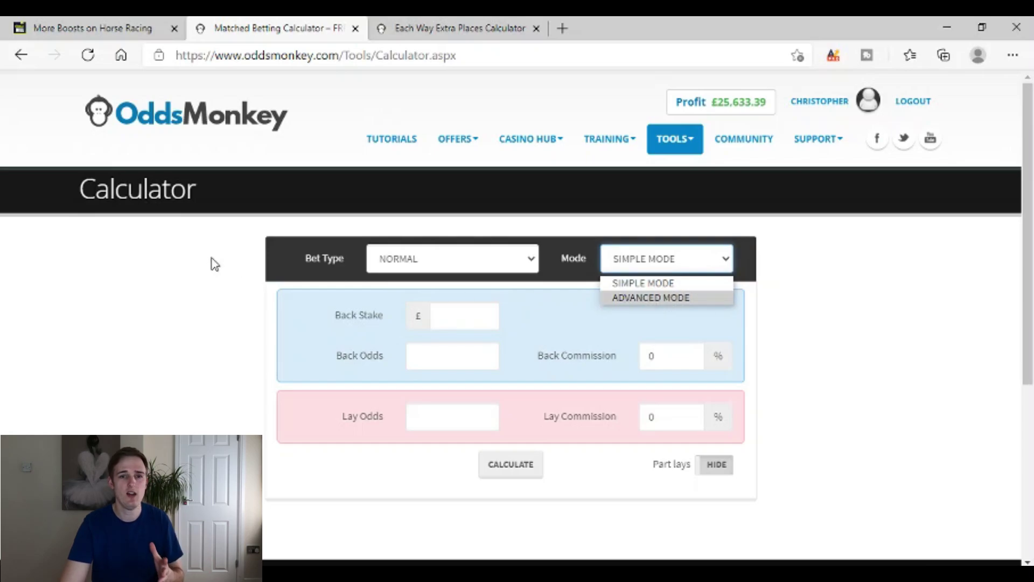
left_click(661, 297)
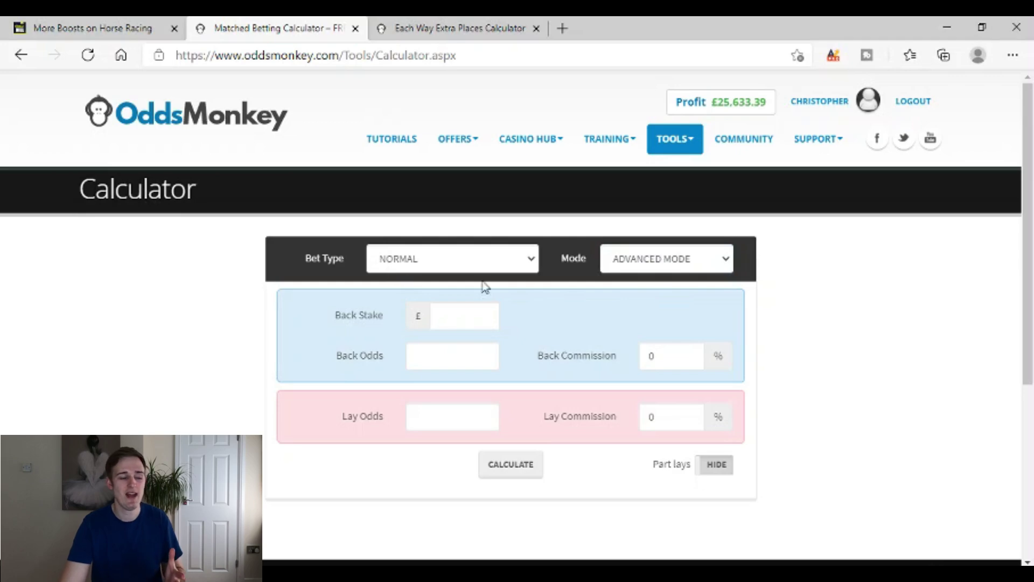
left_click(485, 316)
type("10")
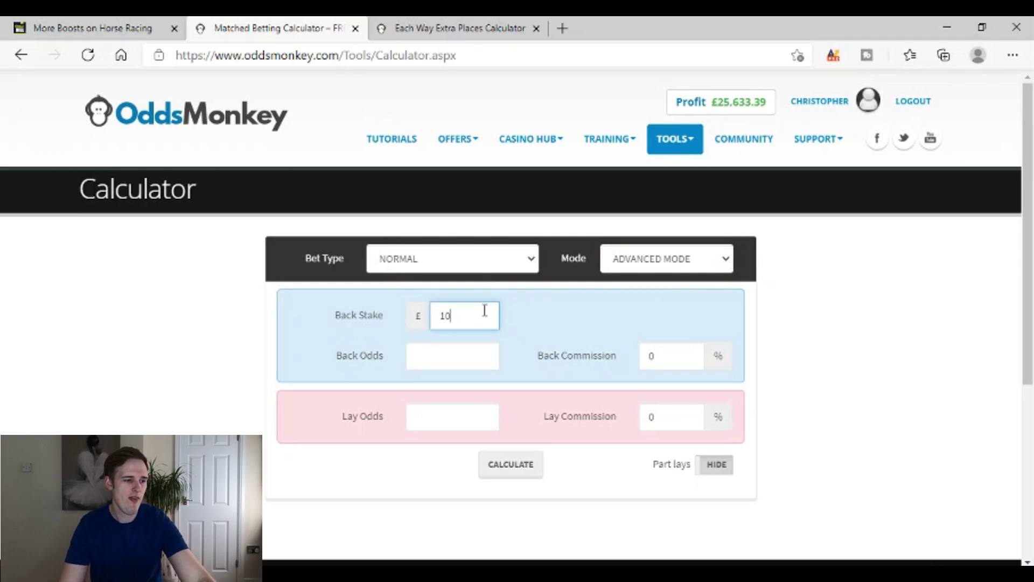
left_click(488, 355)
type("10")
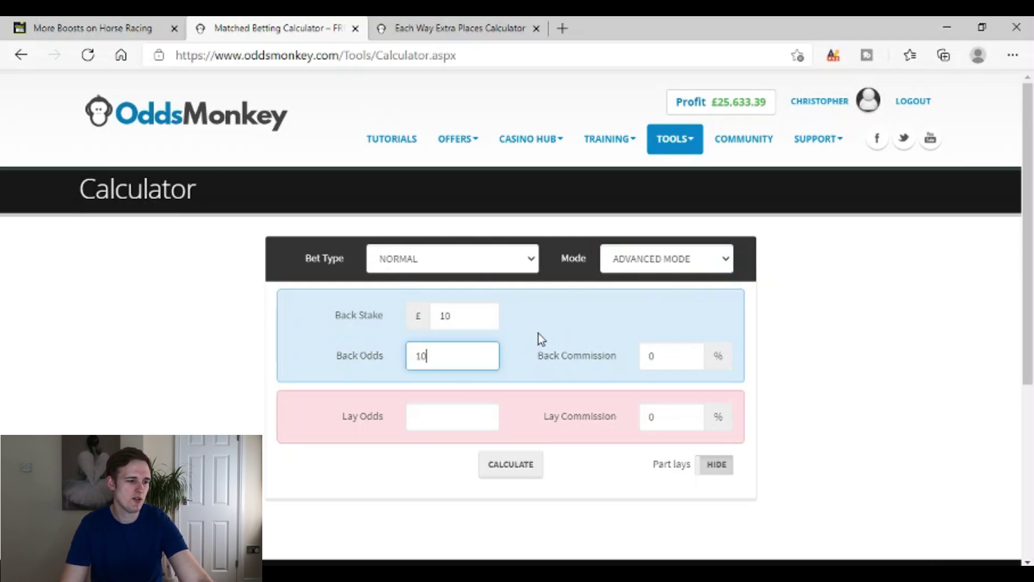
left_click(527, 341)
scroll(473, 363, "down", 2)
left_click(430, 324)
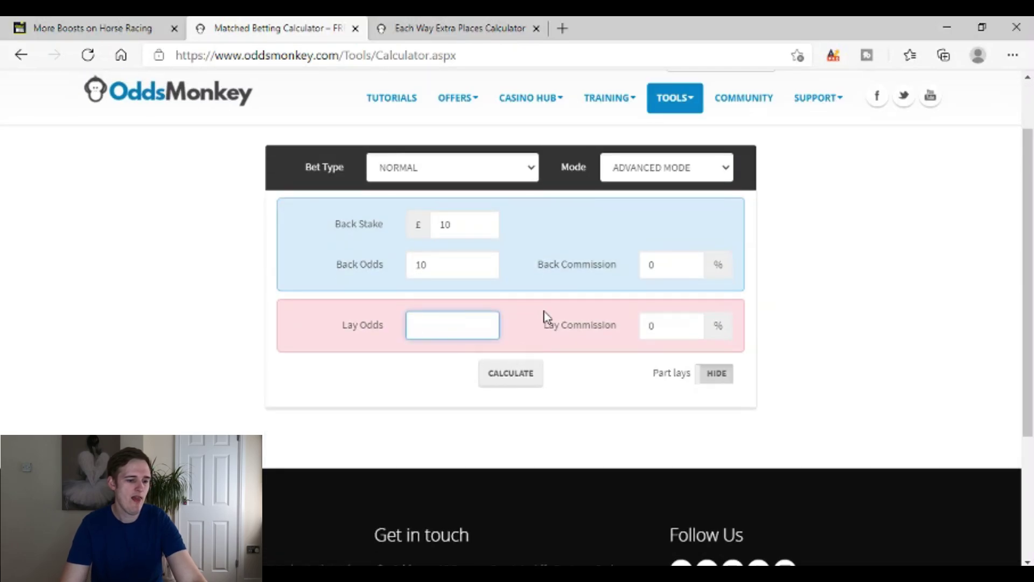
type("10.1")
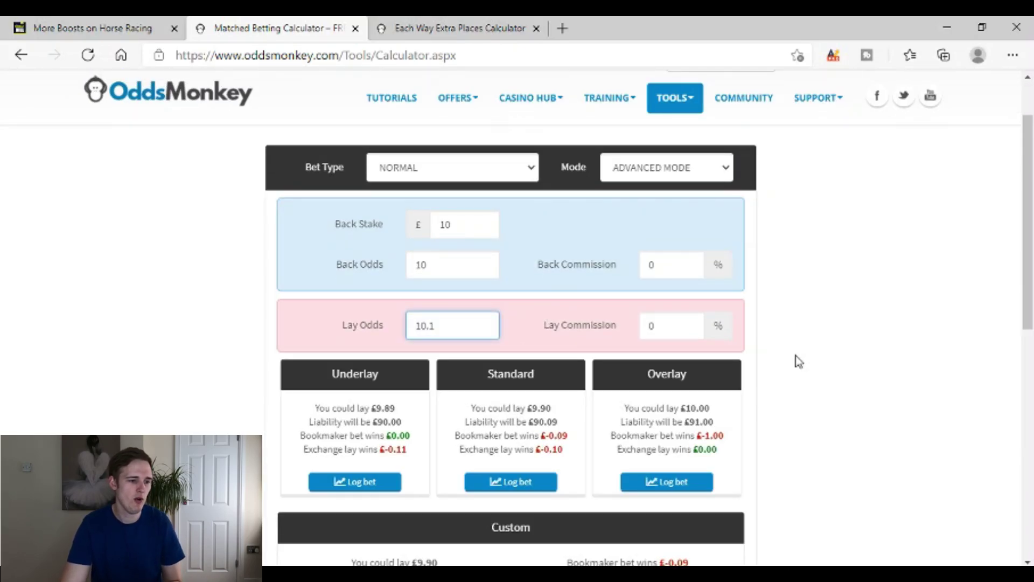
scroll(794, 362, "down", 1)
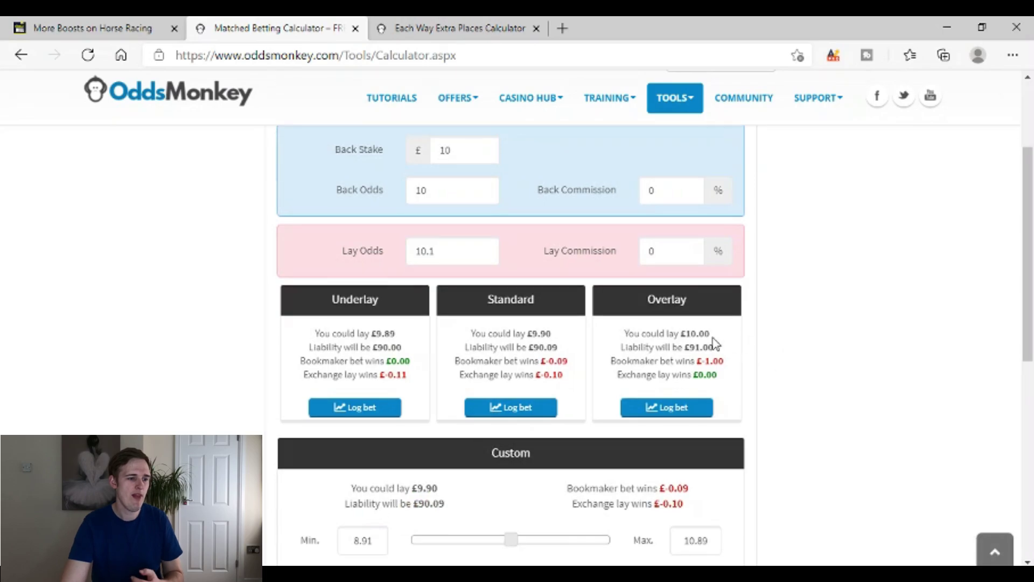
Step: Show the calculation in Simple Mode and review its results and profit breakdown
scroll(716, 233, "up", 1)
left_click(680, 168)
left_click(657, 193)
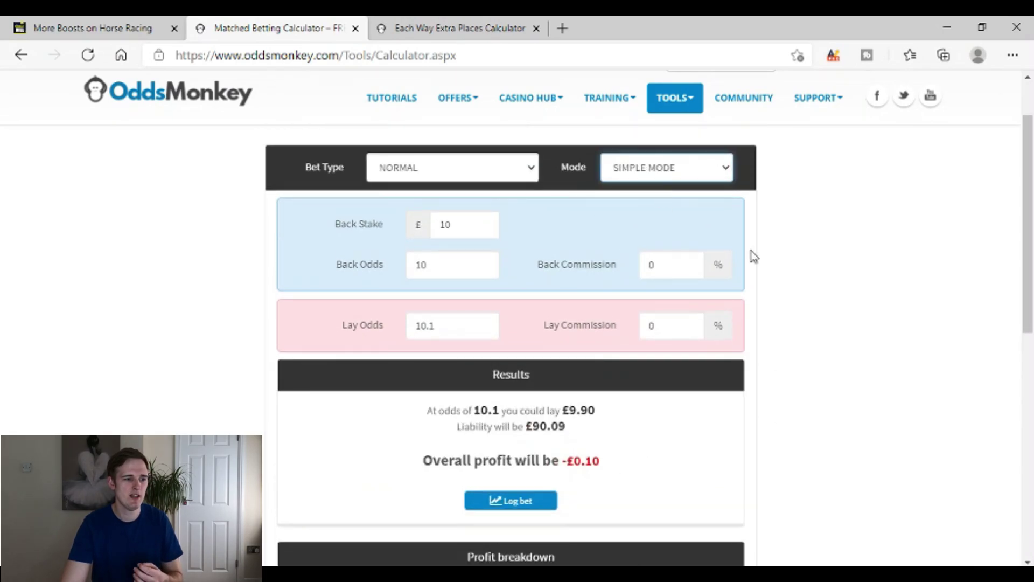
scroll(754, 257, "down", 1)
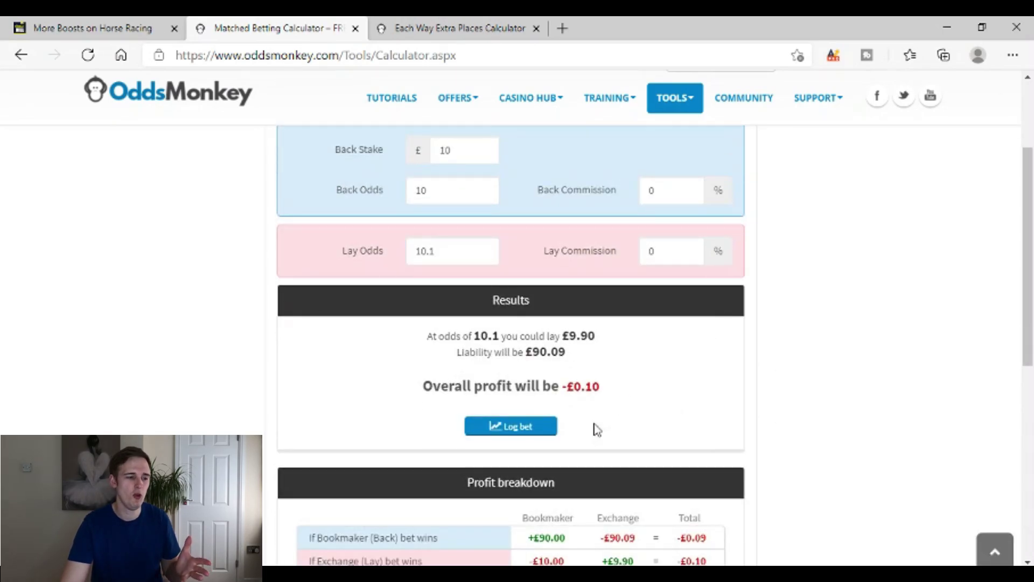
scroll(645, 381, "down", 1)
left_click_drag(767, 421, 658, 487)
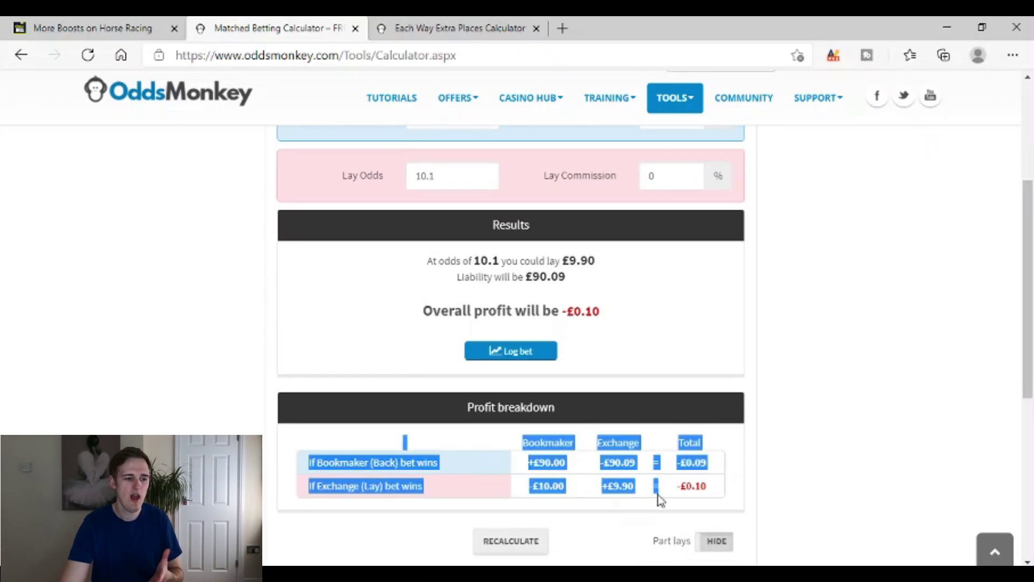
Step: Return the calculator to Advanced Mode and view the underlay, standard and overlay results
scroll(816, 423, "up", 2)
left_click(696, 171)
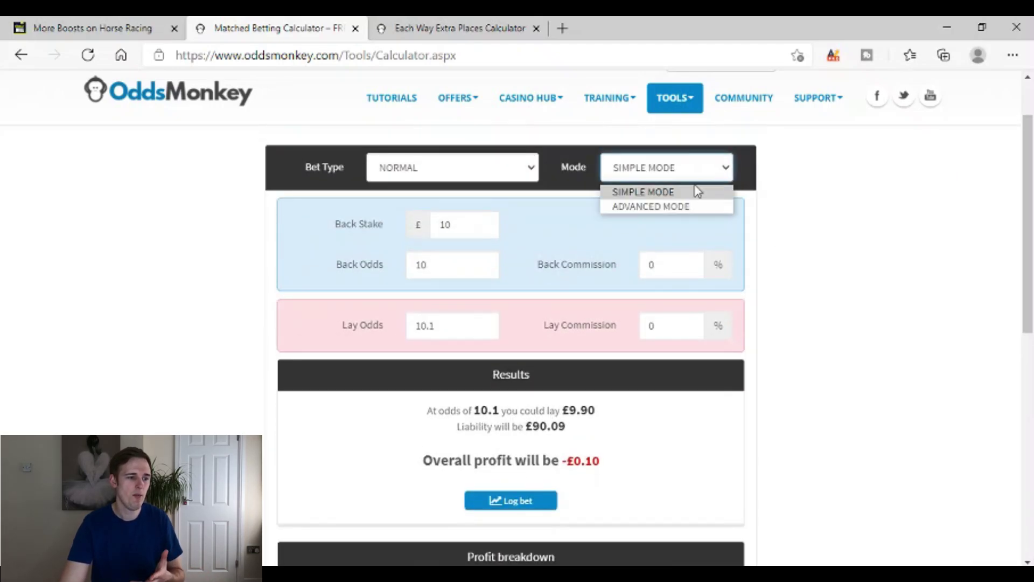
left_click(689, 207)
scroll(765, 341, "down", 2)
scroll(765, 341, "up", 1)
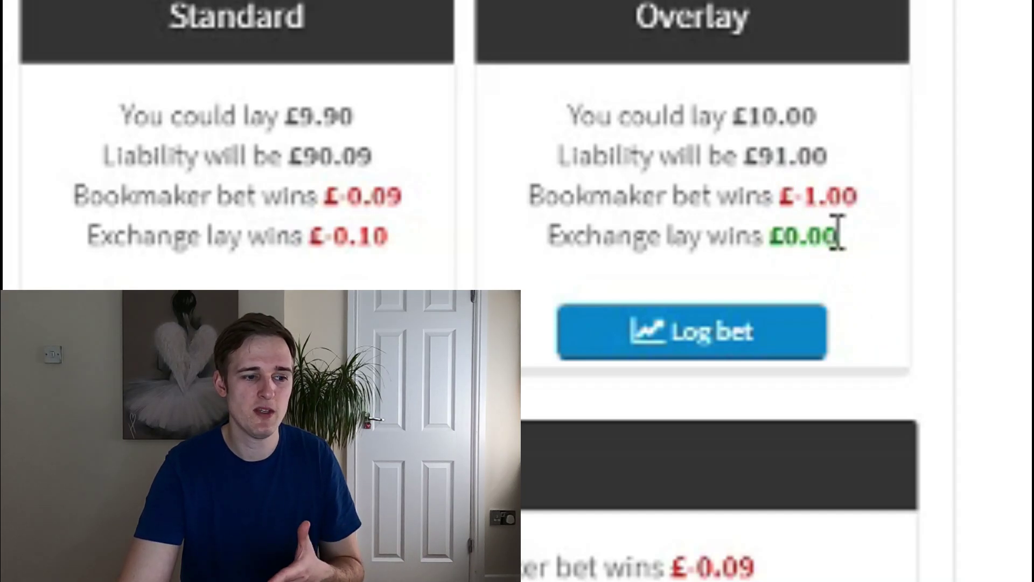
Step: Raise the back stake to £80 and review the resulting overlay figures
scroll(870, 256, "up", 4)
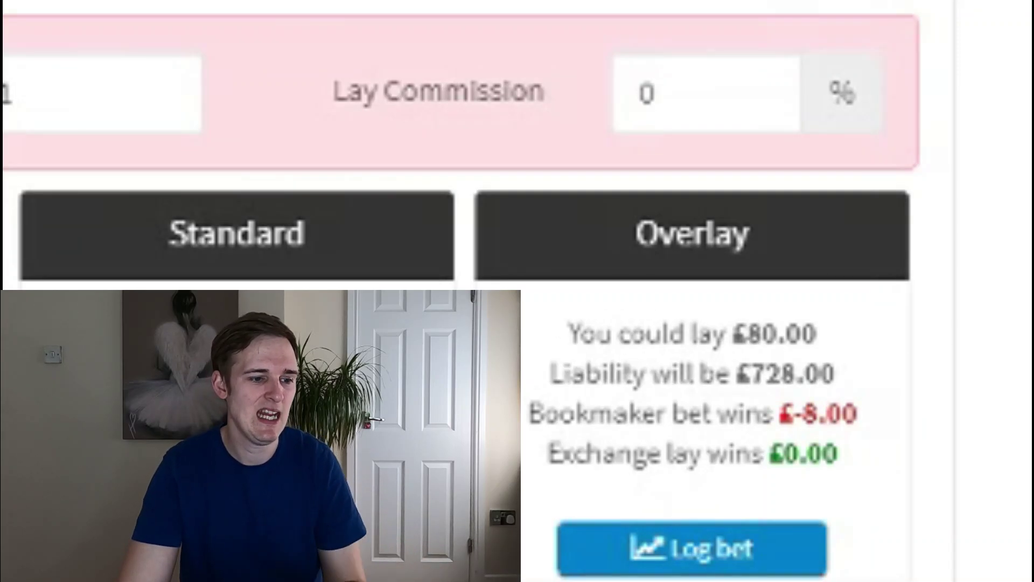
scroll(870, 256, "down", 4)
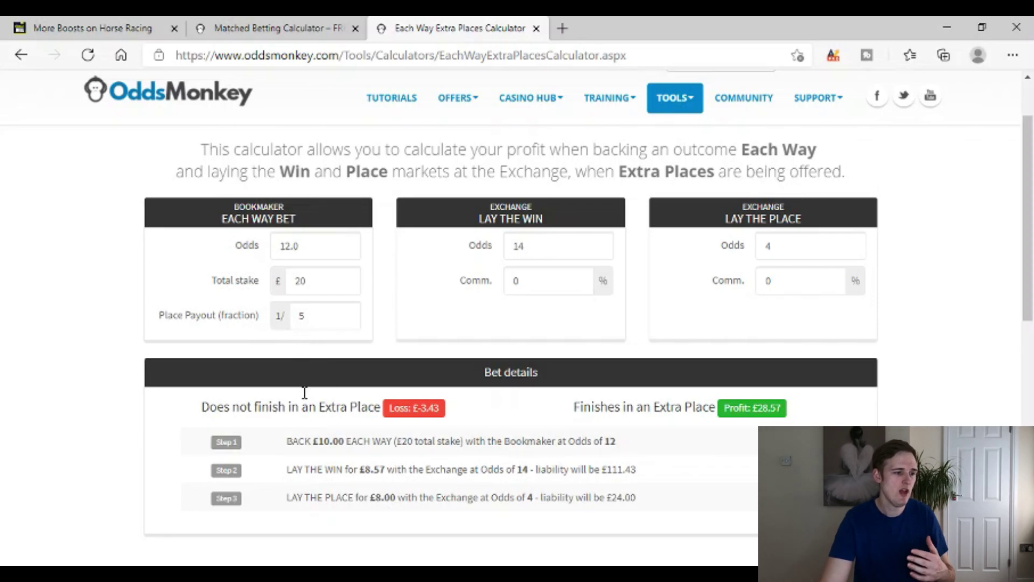
Step: Return to the Each Way Extra Places Calculator and review its bet details
scroll(323, 270, "down", 1)
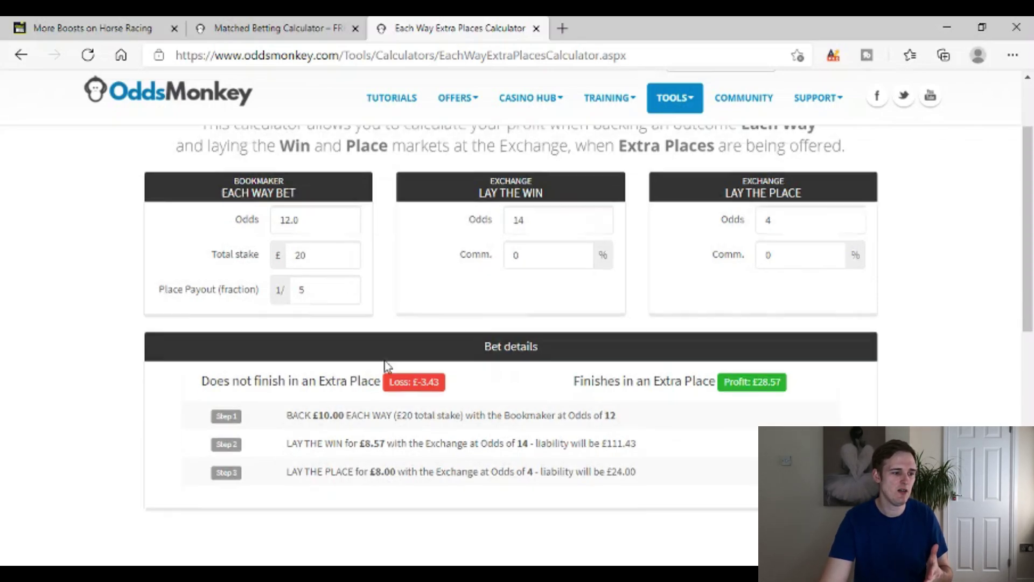